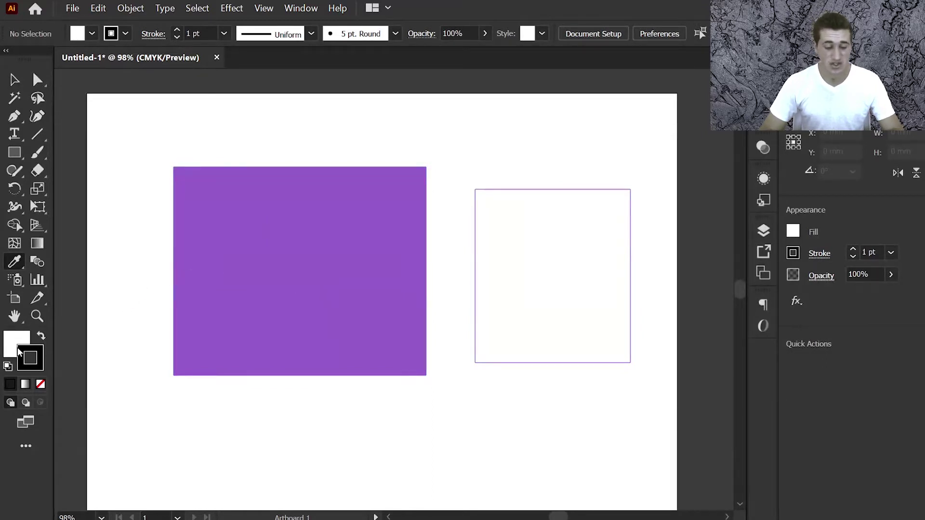
Step: Select the outlined square on the right and increase its stroke weight
left_click(366, 252, "ctrl")
left_click(559, 271, "ctrl")
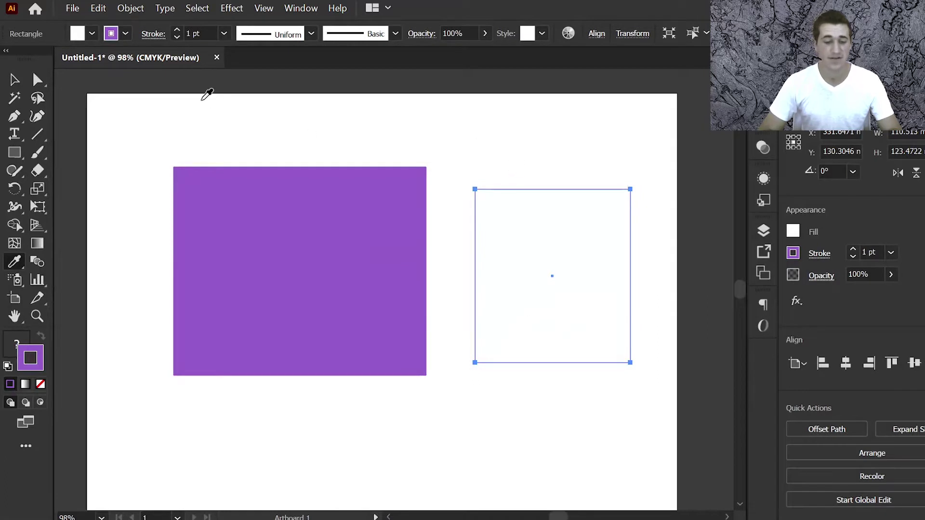
left_click(177, 30)
left_click(177, 31)
left_click(177, 31)
left_click(177, 30)
left_click(177, 31)
left_click(177, 31)
left_click(177, 31)
left_click(177, 31)
left_click(177, 30)
left_click(176, 30)
left_click(176, 31)
left_click(177, 31)
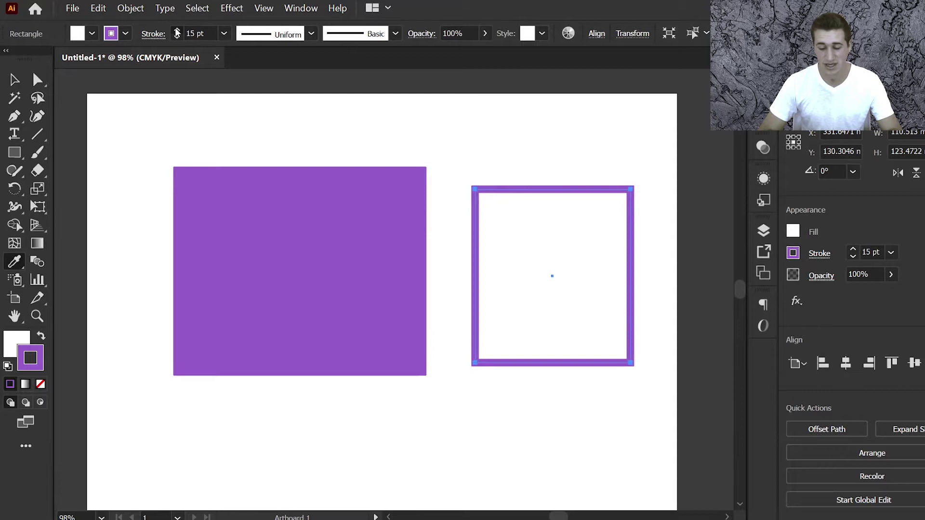
left_click(176, 30)
left_click(177, 31)
left_click(177, 30)
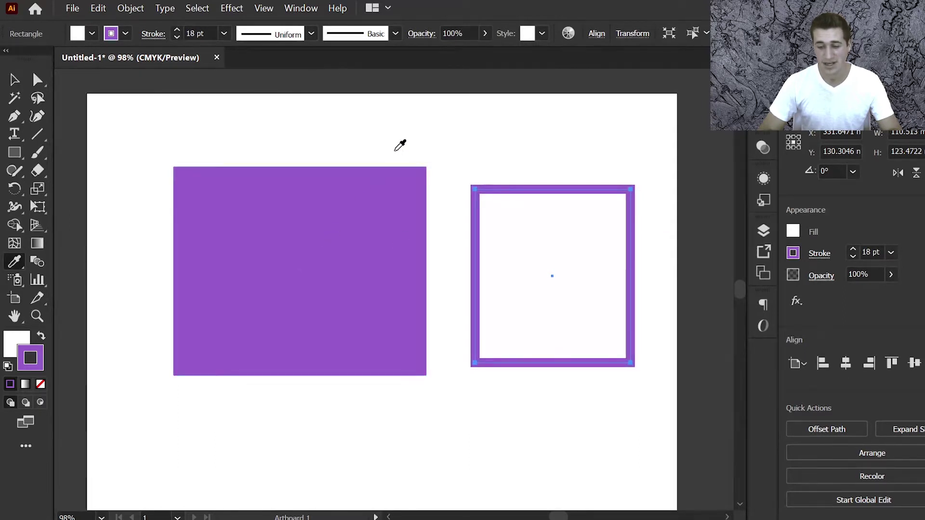
Step: Give the square the purple rectangle's outline at 3 pt, then make fill the active colour
left_click(400, 151)
left_click(328, 239)
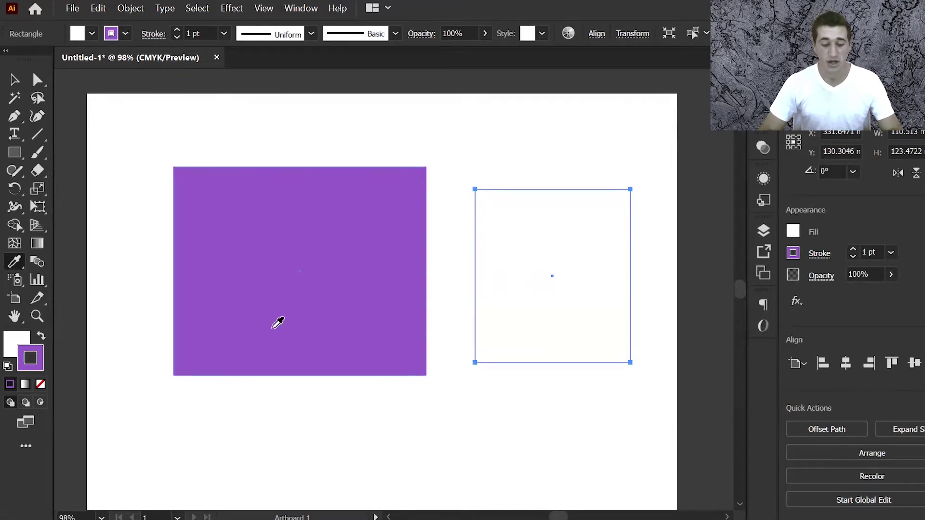
left_click(176, 298)
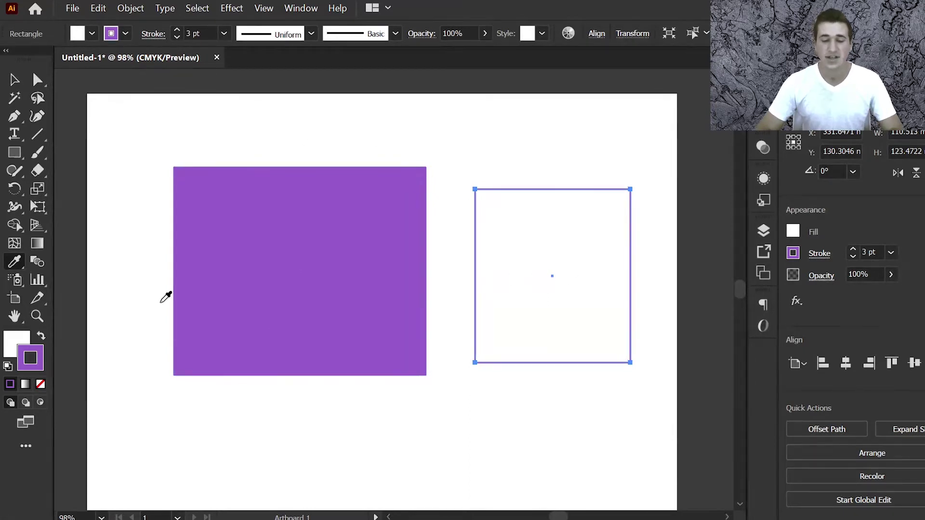
left_click(16, 338)
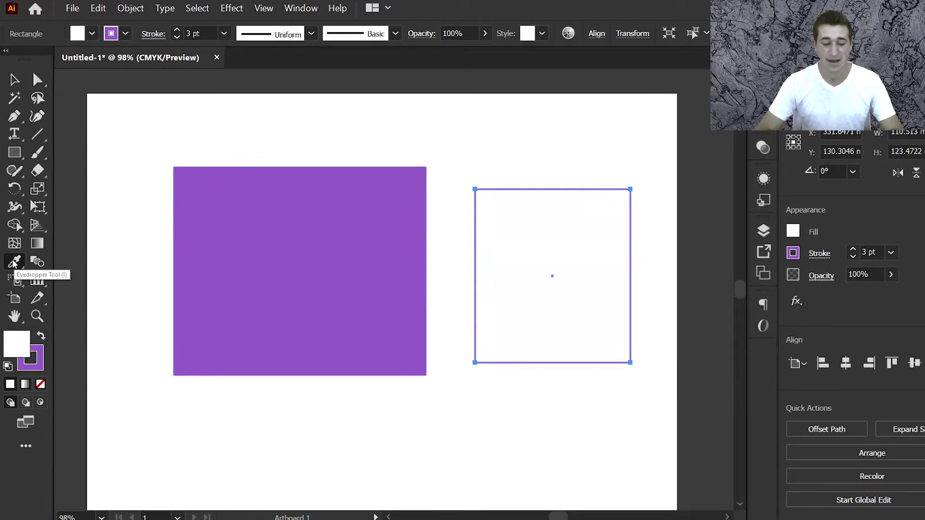
Step: Enable Focal Fill for Eyedropper pick-up and apply, then fill the square with the rectangle's purple
key("Return")
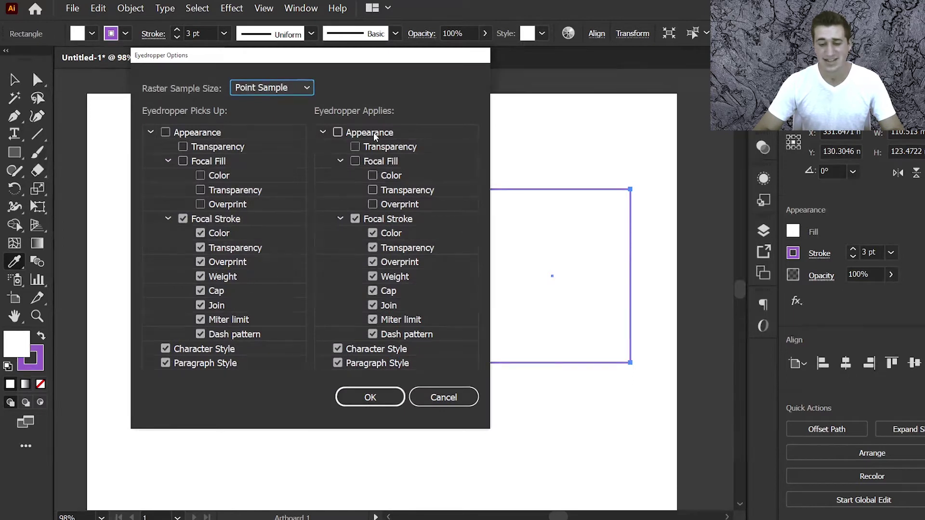
left_click(207, 163)
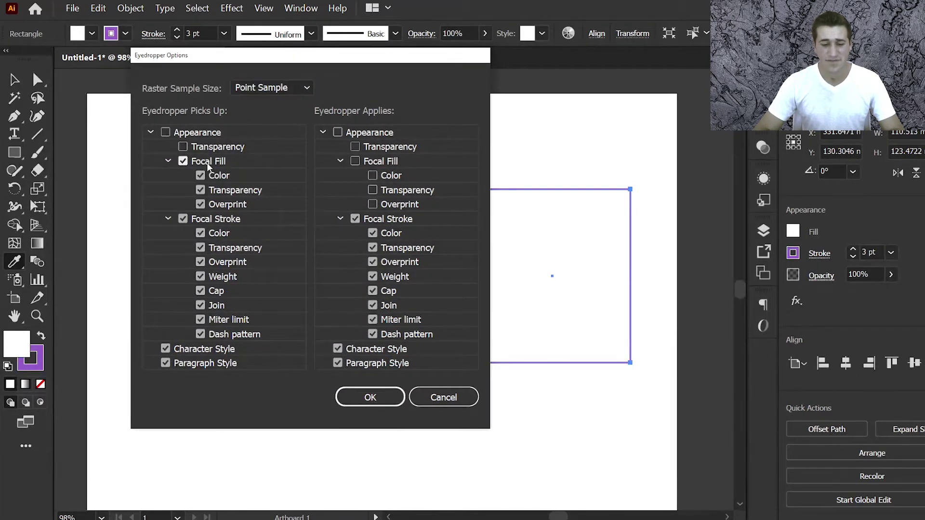
left_click(374, 164)
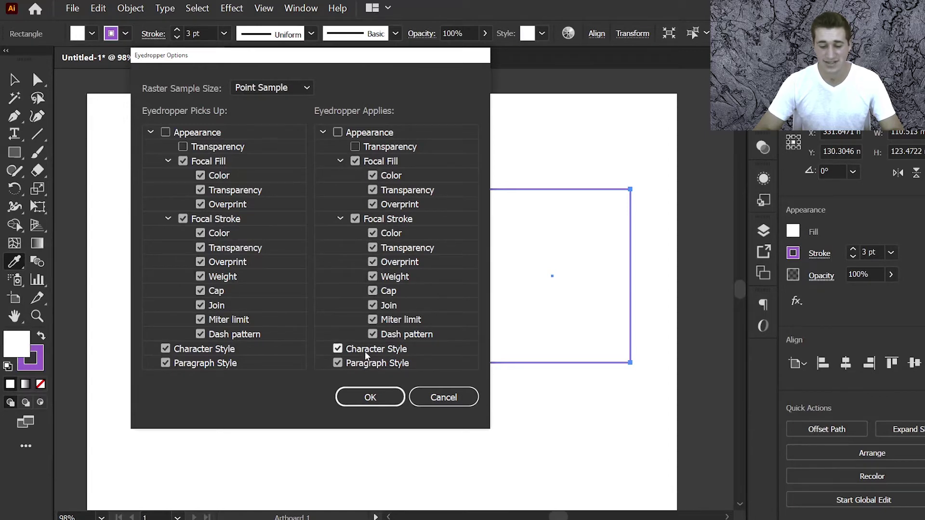
left_click(353, 398)
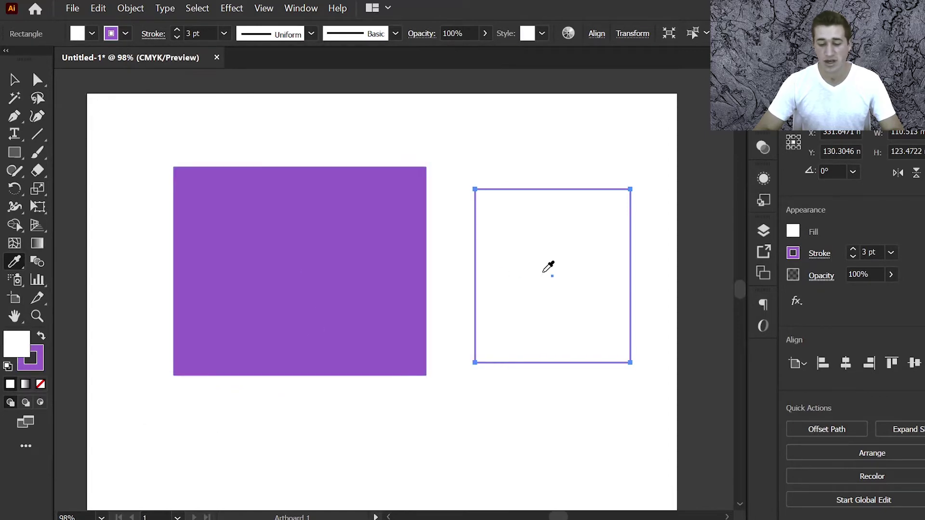
left_click(385, 274)
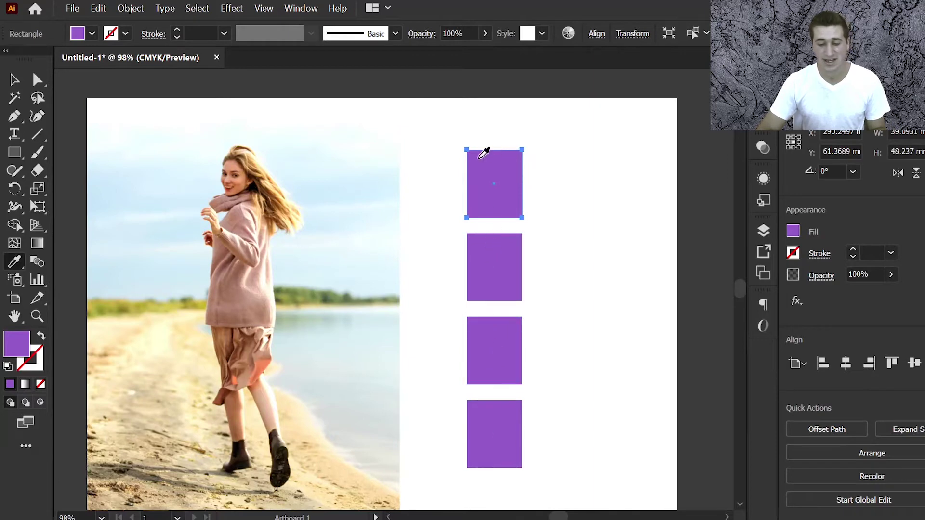
Step: Eyedropper the beach photo onto the top square, which leaves it with no fill
left_click(328, 247)
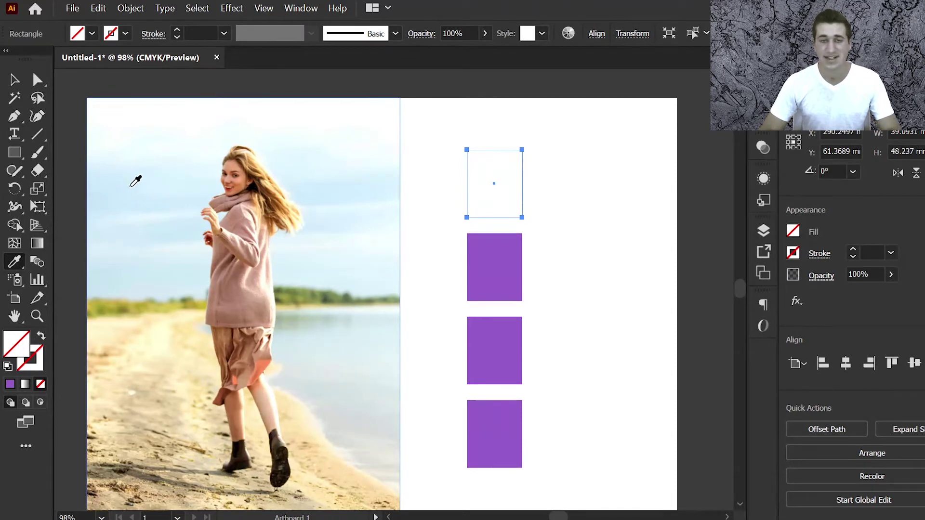
Step: Expand Appearance in Eyedropper Options, confirm Focal Fill is checked for pick-up and apply, and accept
double_click(13, 262)
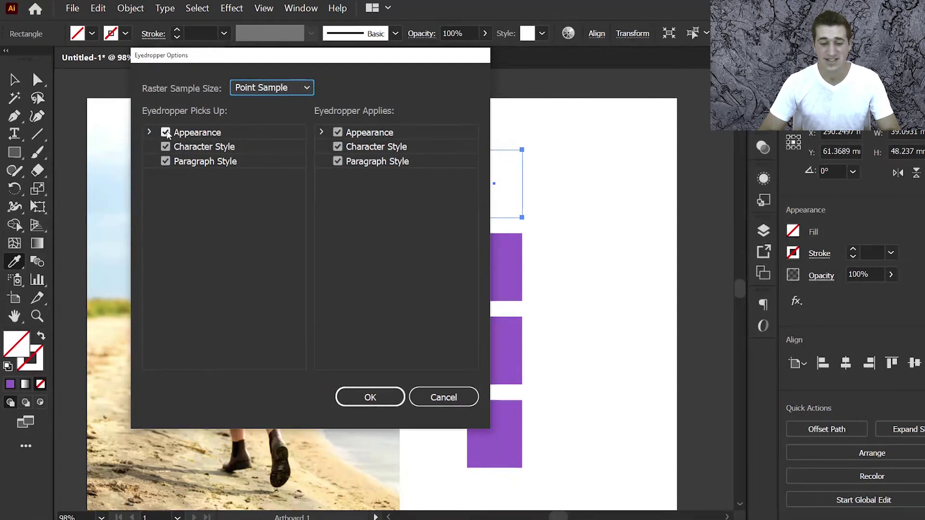
left_click(149, 132)
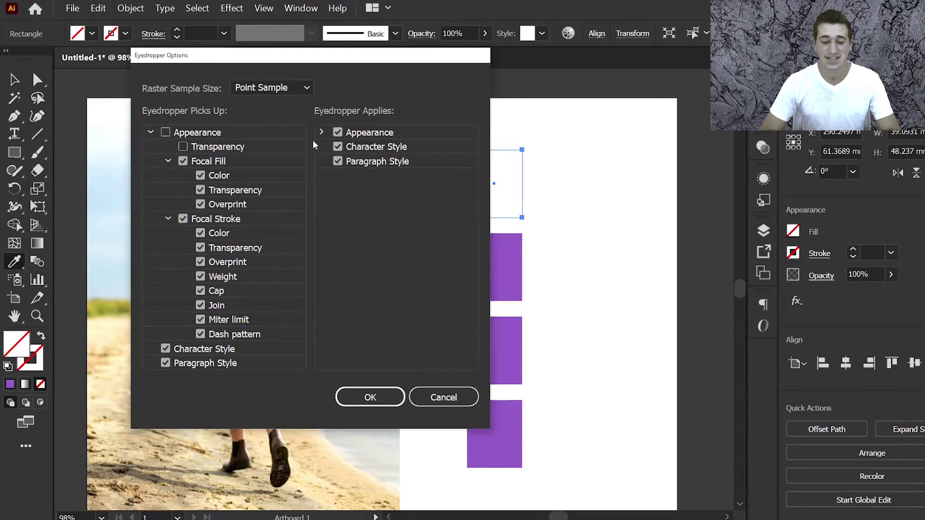
left_click(338, 132)
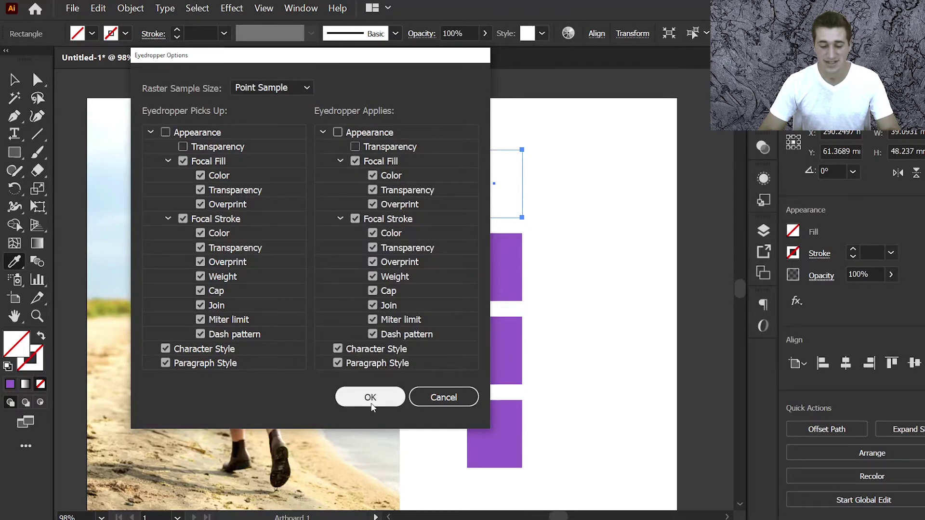
left_click(370, 396)
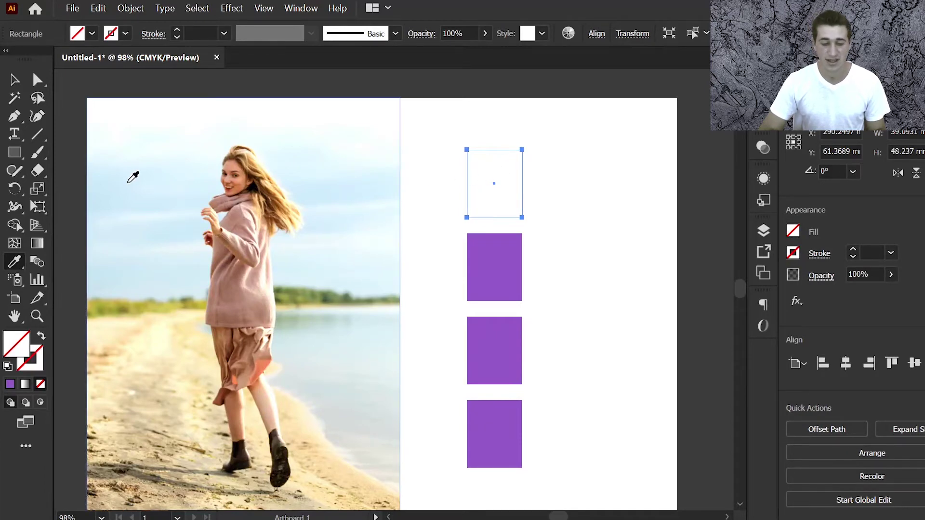
Step: Fill the top square with the light blue sampled from the photo's sky
left_click(129, 183)
left_click(279, 343)
left_click(317, 352)
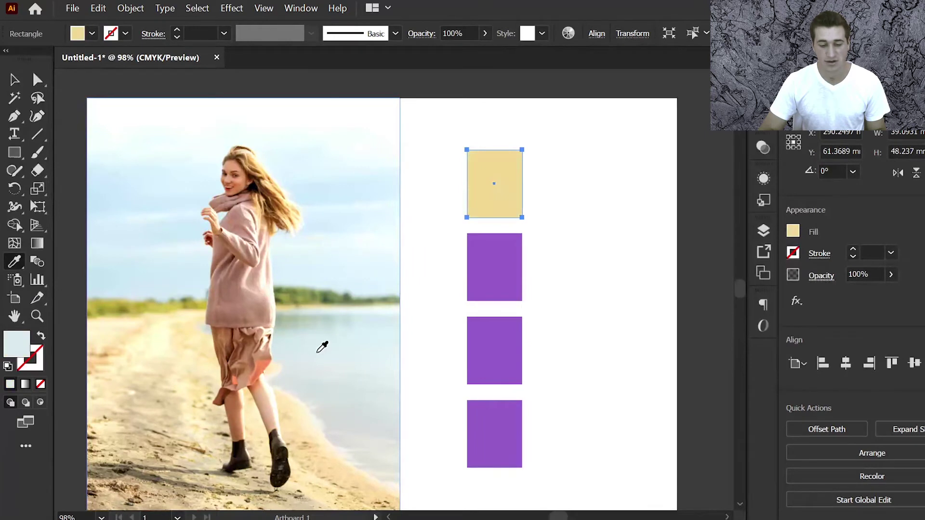
left_click(280, 440)
left_click(98, 218)
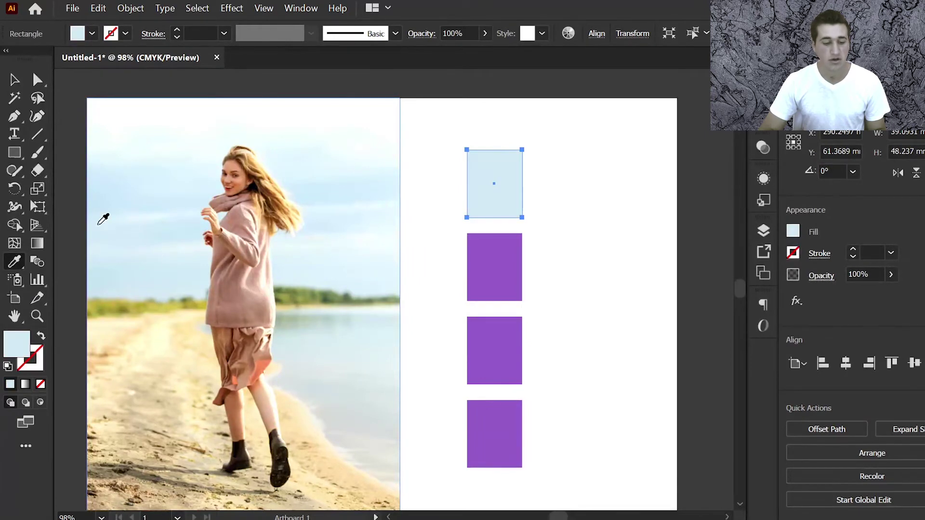
Step: Collapse both Appearance sections in Eyedropper Options and close the dialog
double_click(14, 262)
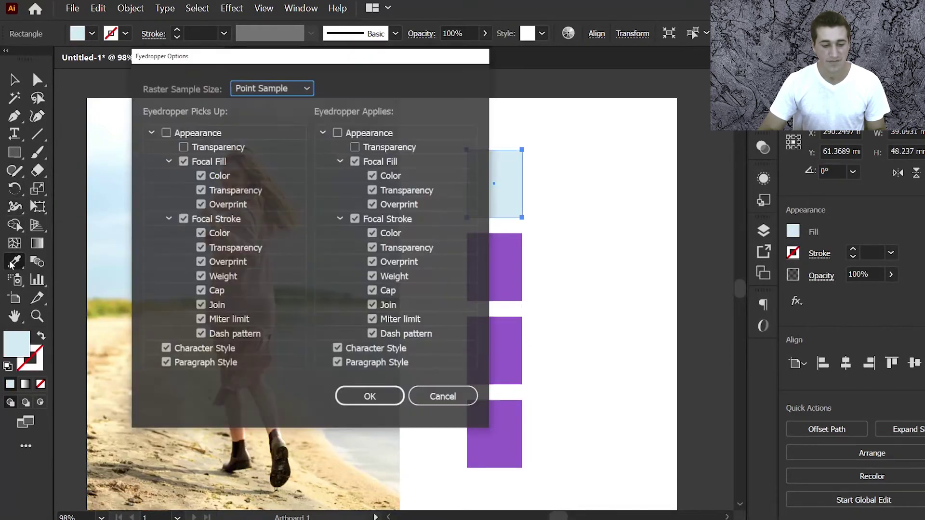
left_click(198, 133)
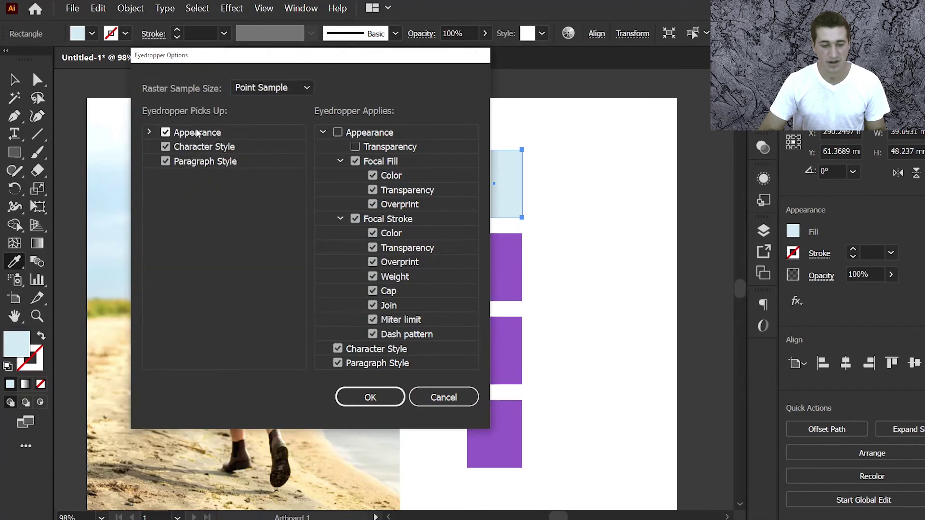
left_click(384, 133)
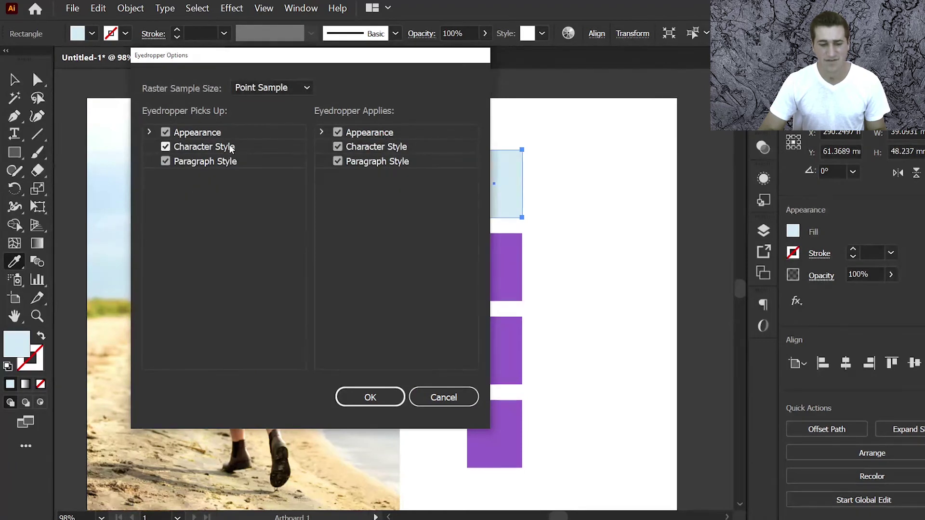
left_click(366, 397)
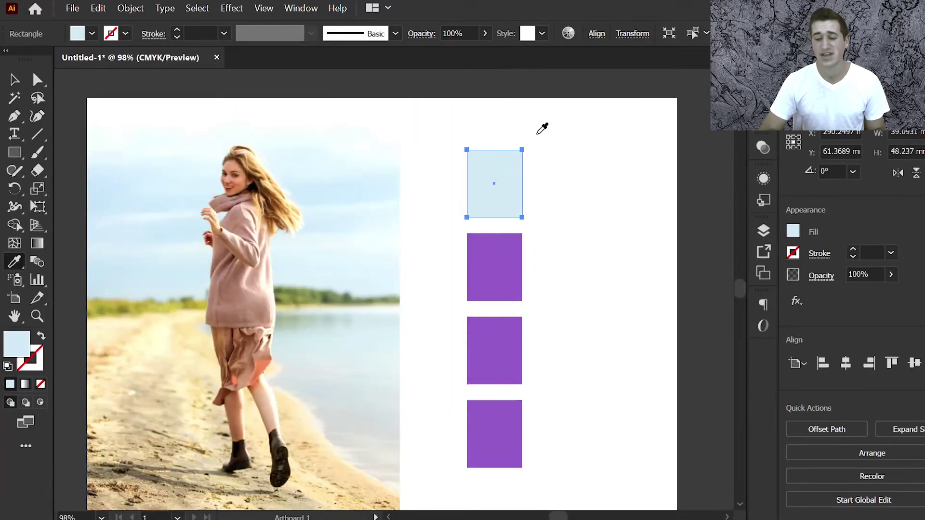
Step: Fill the second square with the brown sampled from the skirt in the photo
left_click(510, 283, "ctrl")
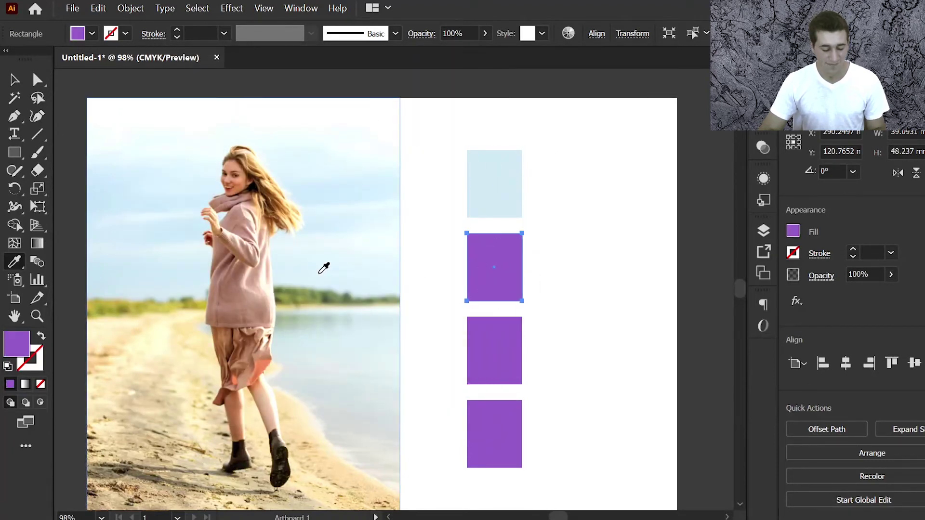
left_click(324, 269)
left_click(320, 284)
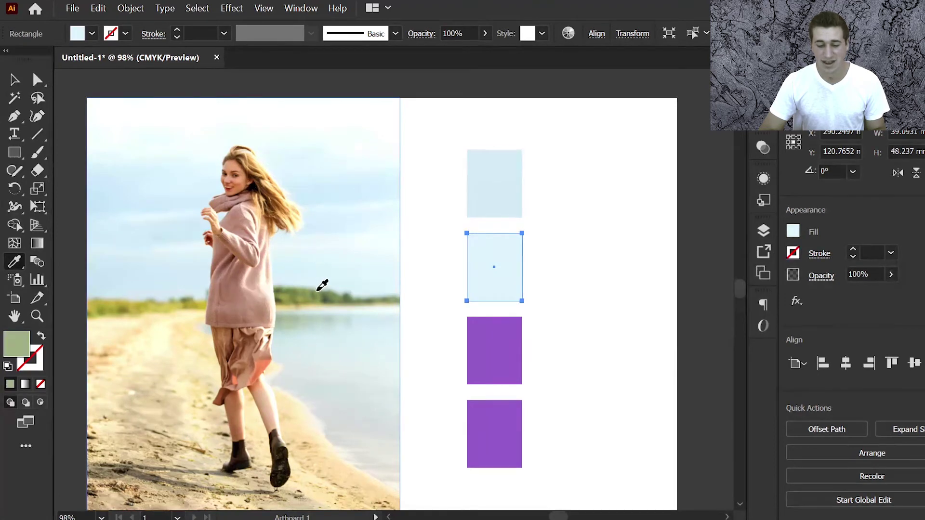
left_click(335, 349)
left_click(251, 341)
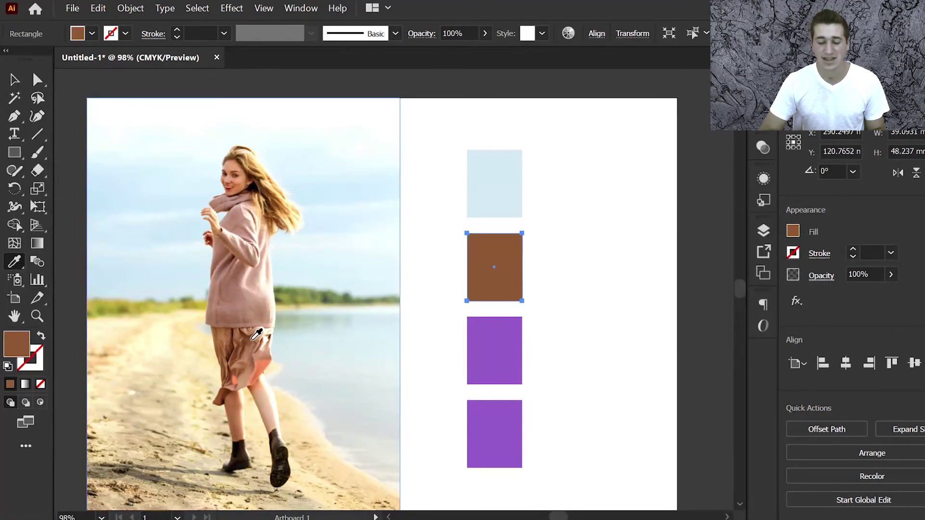
Step: Fill the third square with the peach skin tone and the fourth with the trees' sage green
left_click(494, 350, "ctrl")
left_click(195, 123)
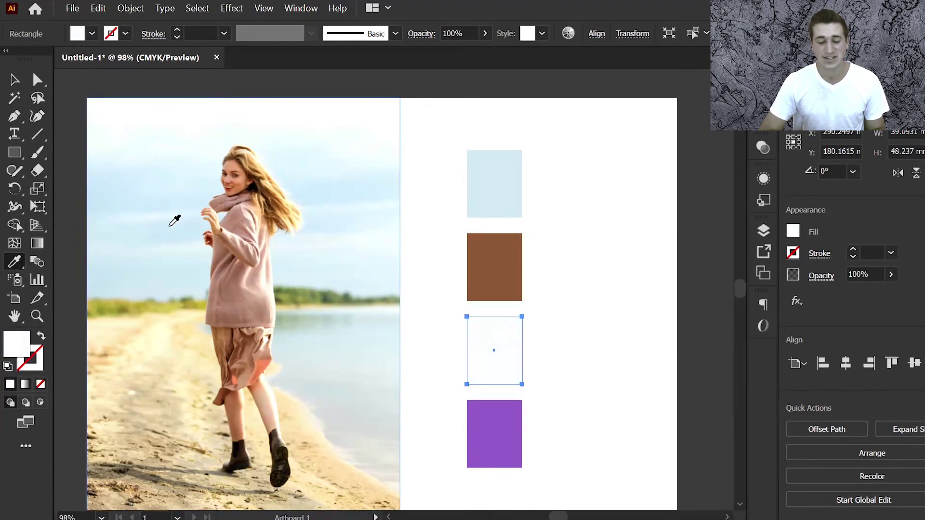
left_click(177, 226)
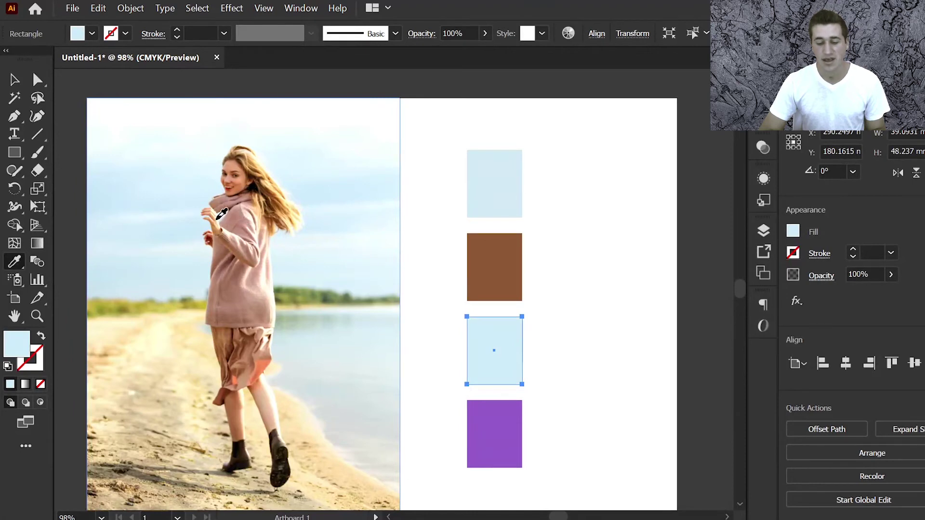
left_click(216, 220)
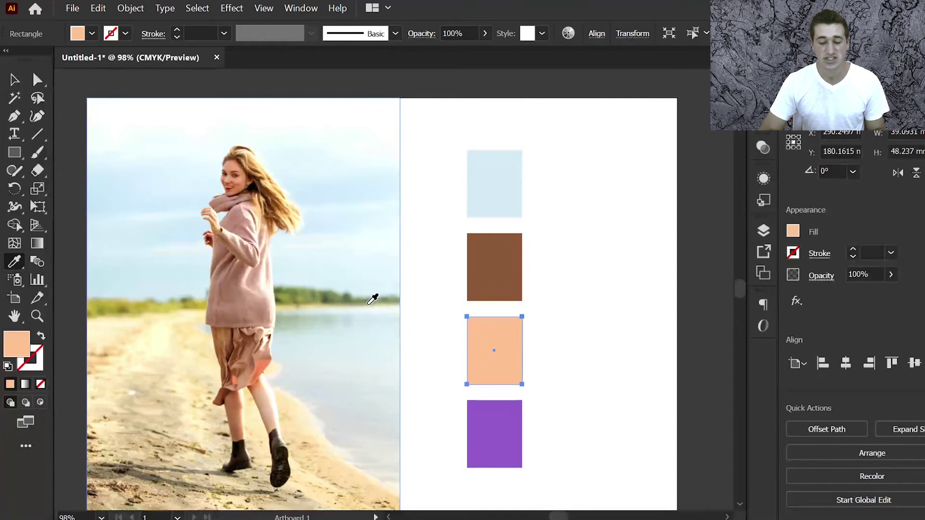
key("ctrl")
left_click(509, 438, "ctrl")
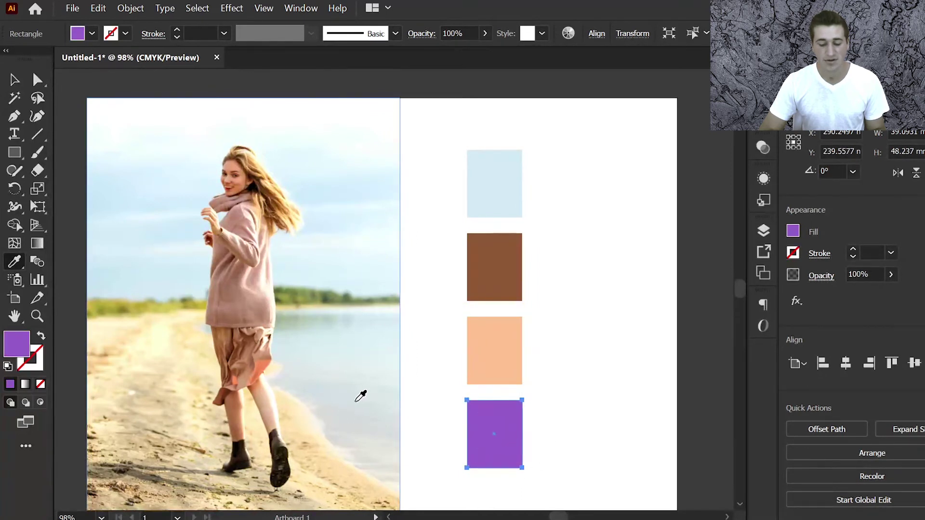
left_click(357, 289)
left_click(357, 293)
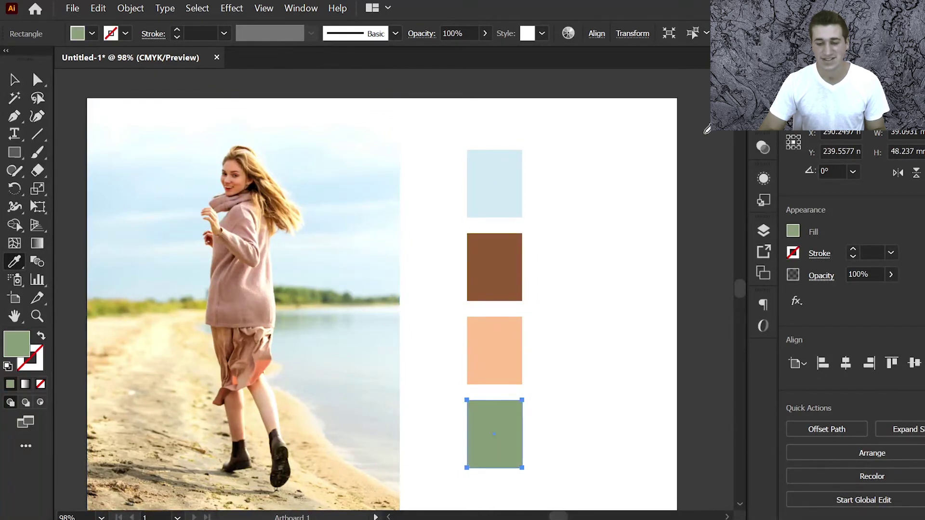